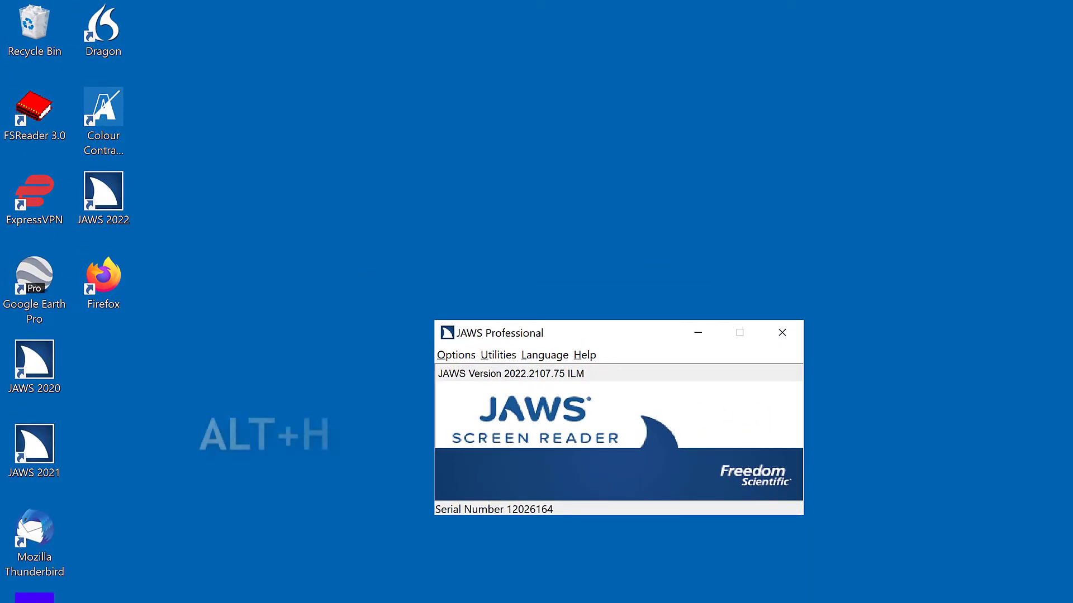
Step: Launch the Startup Wizard from the JAWS Help menu (Alt+H, Z)
{"action": "key", "text": "alt+h"}
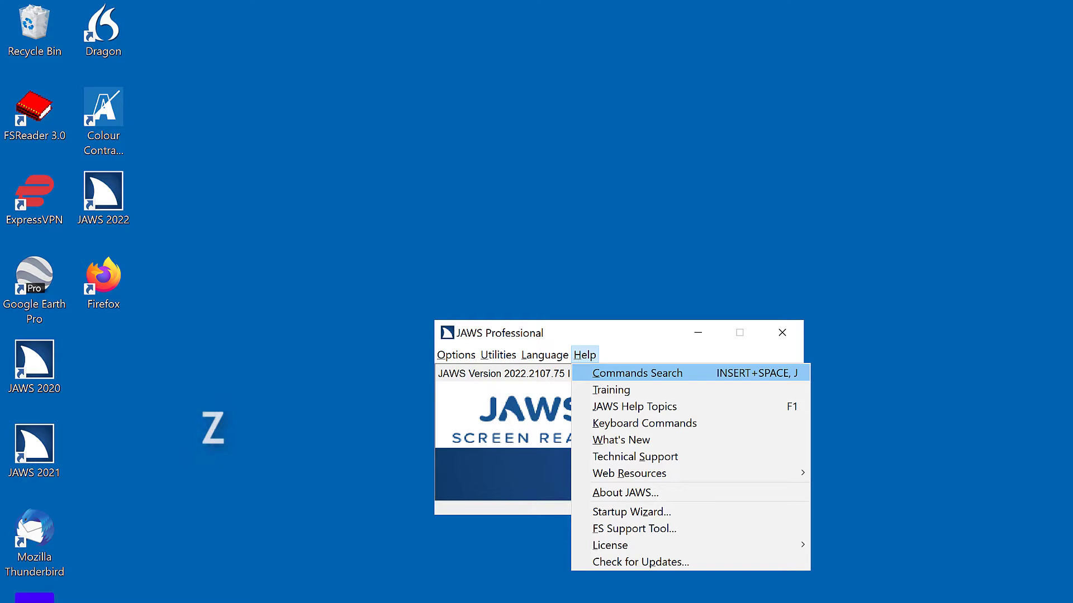
{"action": "key", "text": "z"}
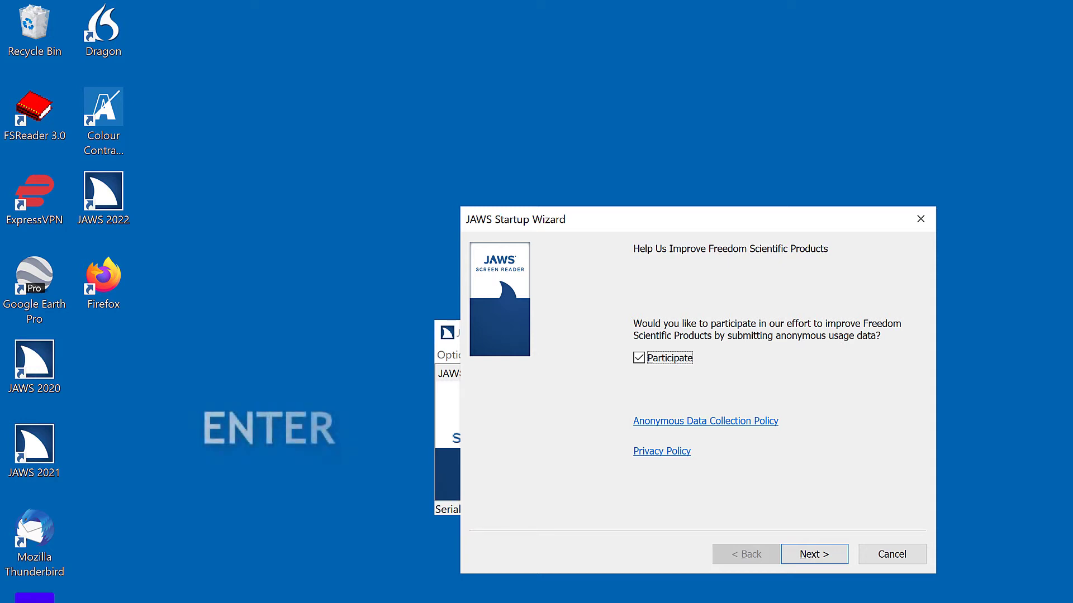
Step: Set speech rate to 135, punctuation to Some, and typing echo to Off on Speech Settings
{"action": "key", "text": "Return"}
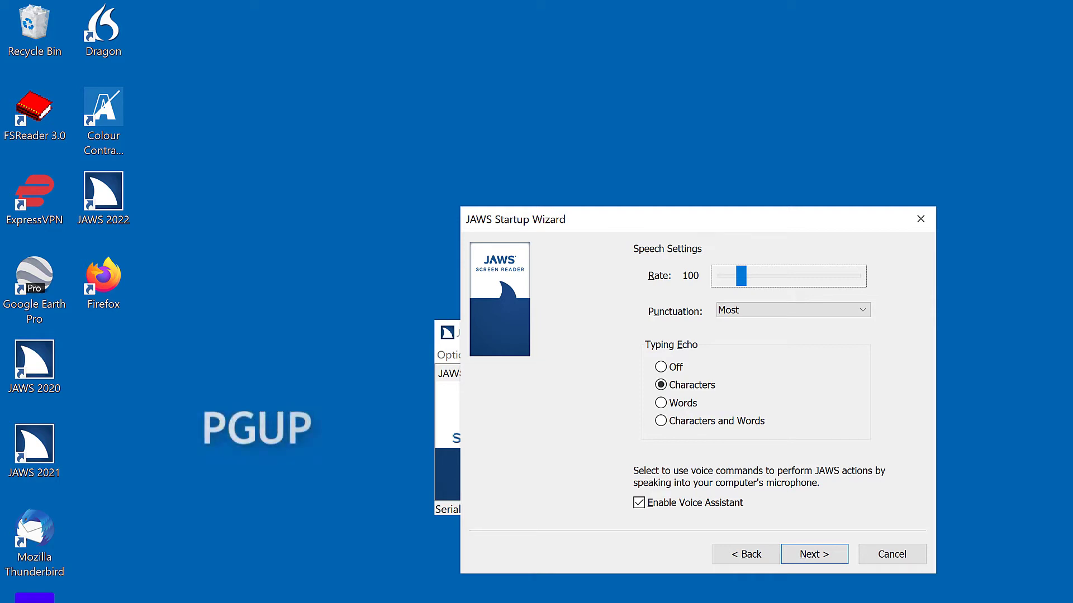
{"action": "key", "text": "Page_Up"}
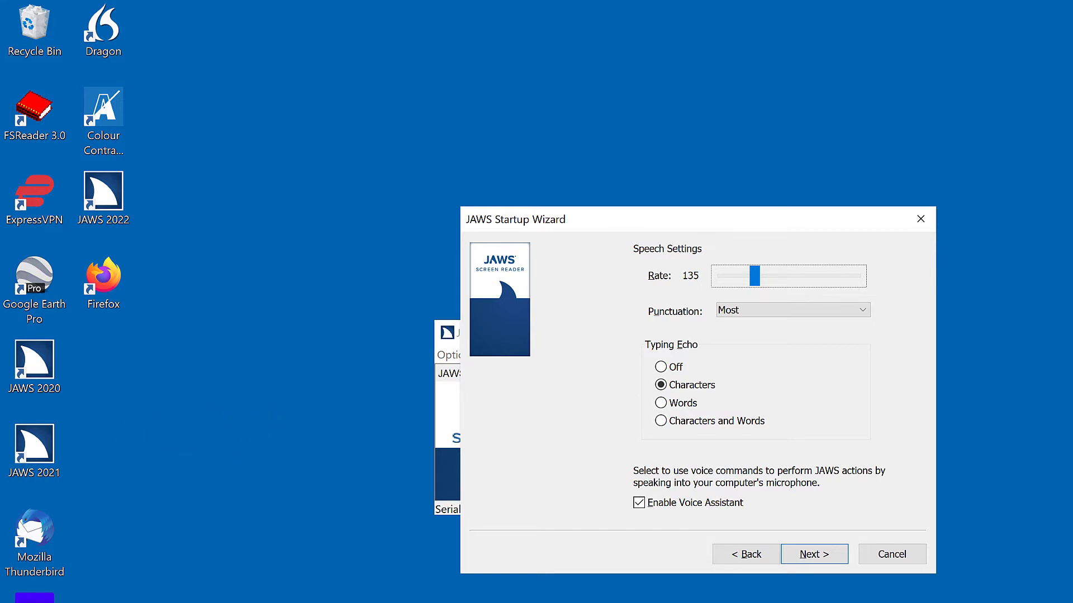
{"action": "key", "text": "Tab"}
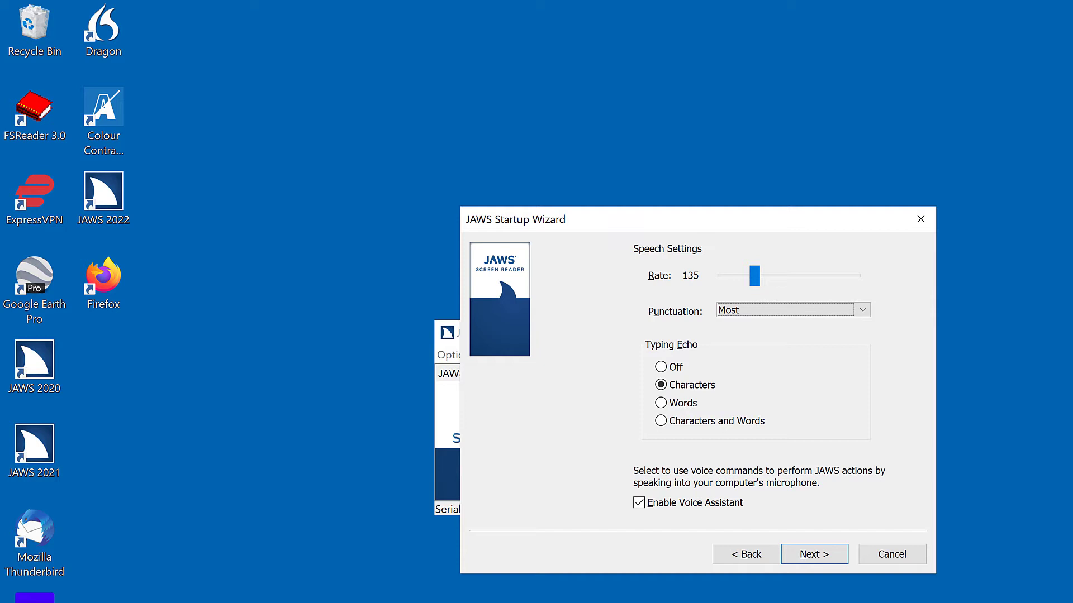
{"action": "key", "text": "Up"}
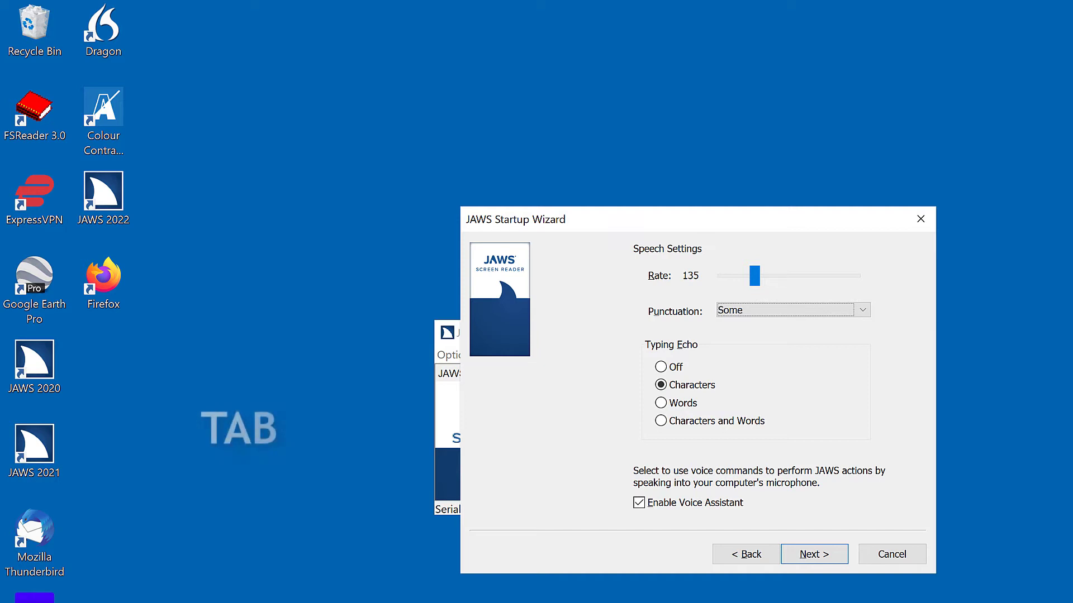
{"action": "key", "text": "Tab"}
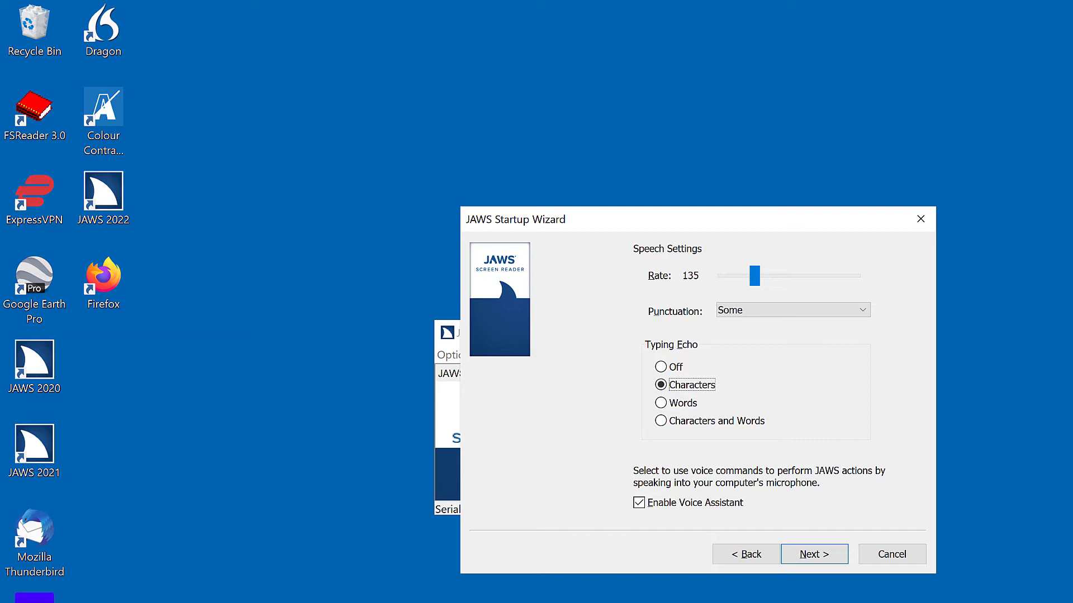
{"action": "left_click", "coordinate": [660, 367]}
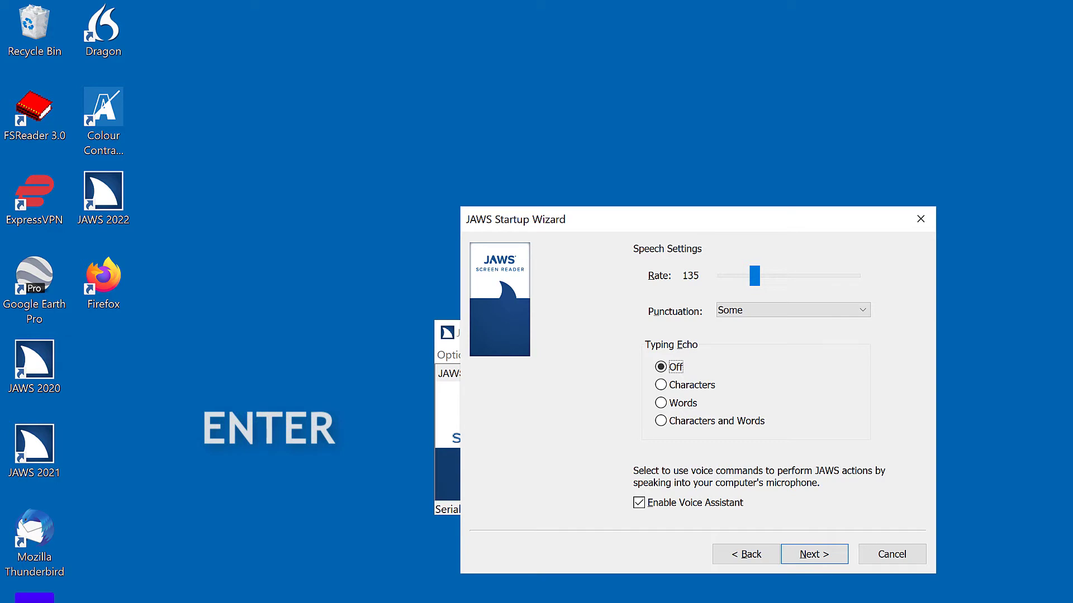
{"action": "key", "text": "Return"}
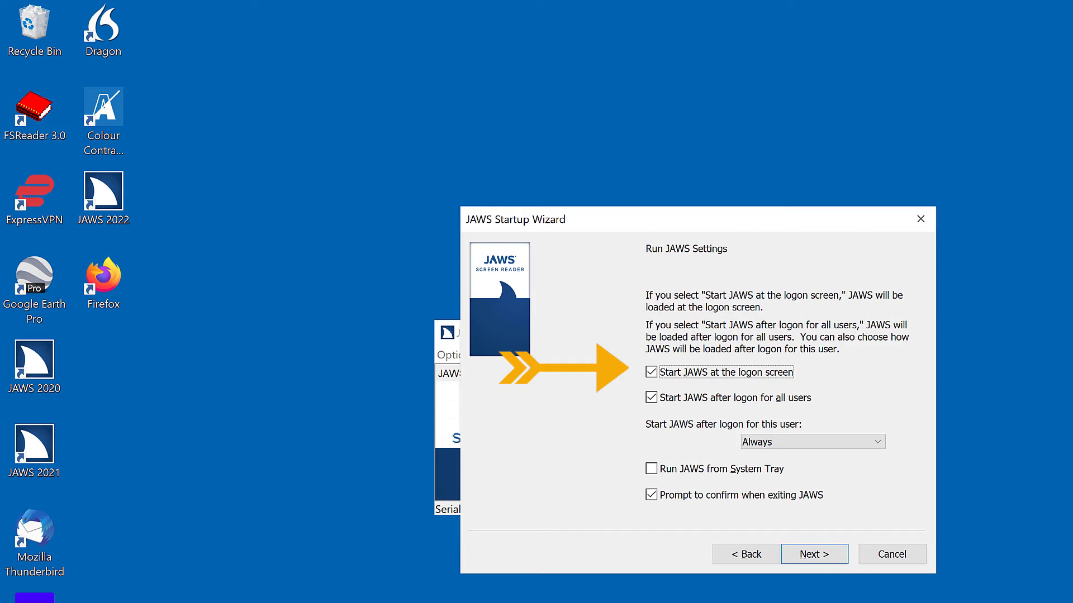
Step: Disable logon-screen and all-users startup, set this-user startup to Never, and disable exit confirmation
{"action": "key", "text": "space"}
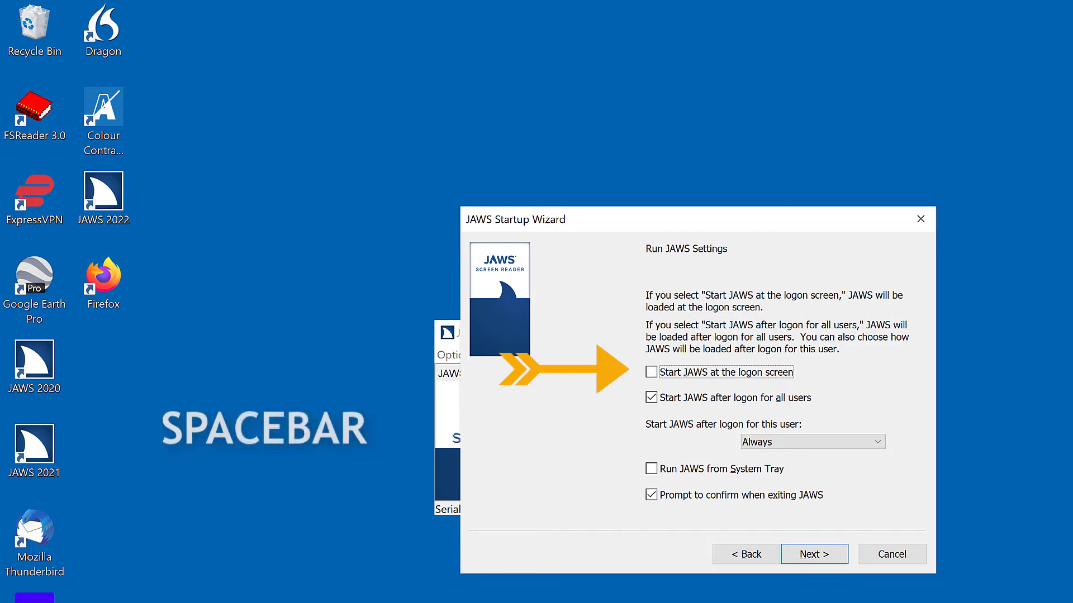
{"action": "key", "text": "Tab"}
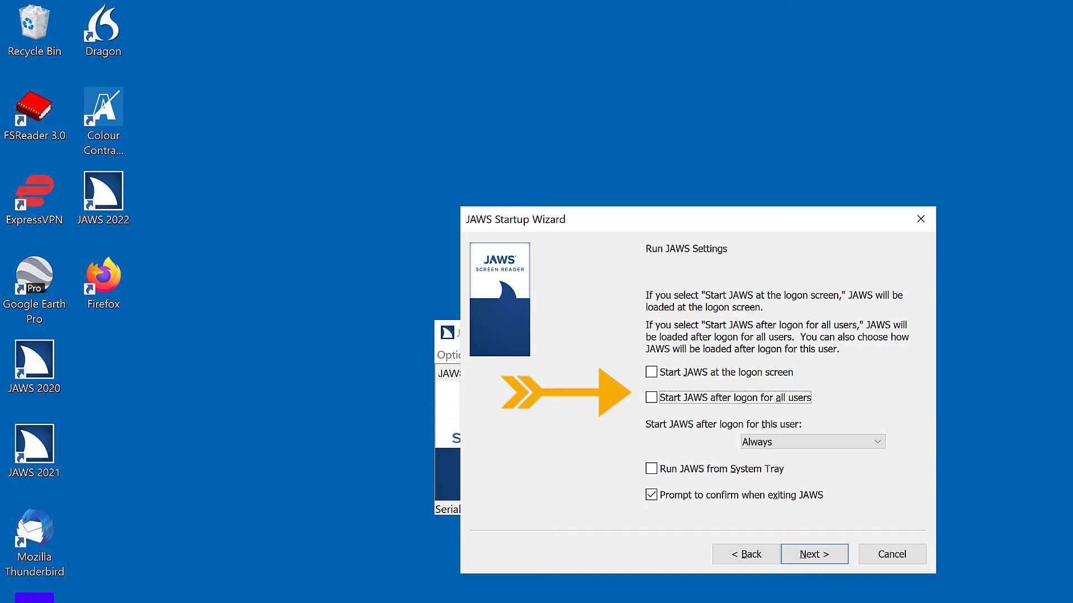
{"action": "key", "text": "Tab"}
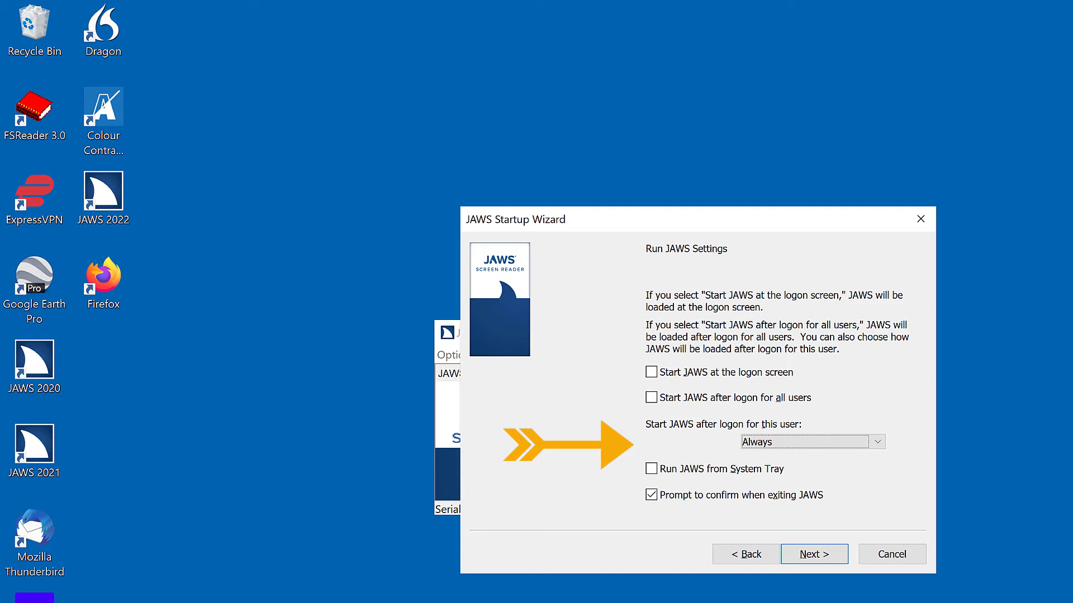
{"action": "key", "text": "Down"}
{"action": "key", "text": "Tab"}
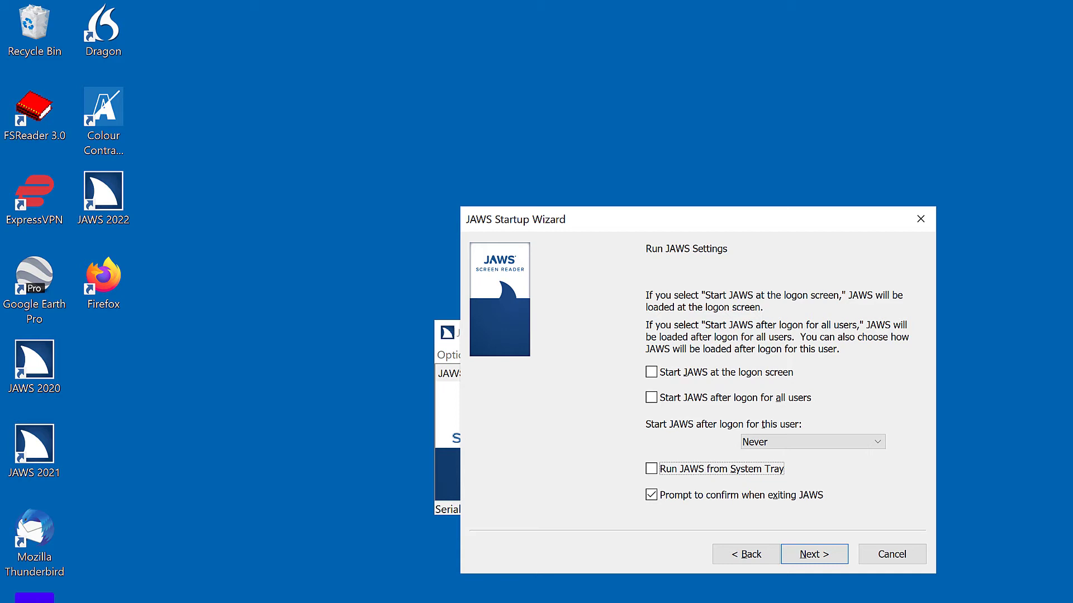
{"action": "key", "text": "Tab"}
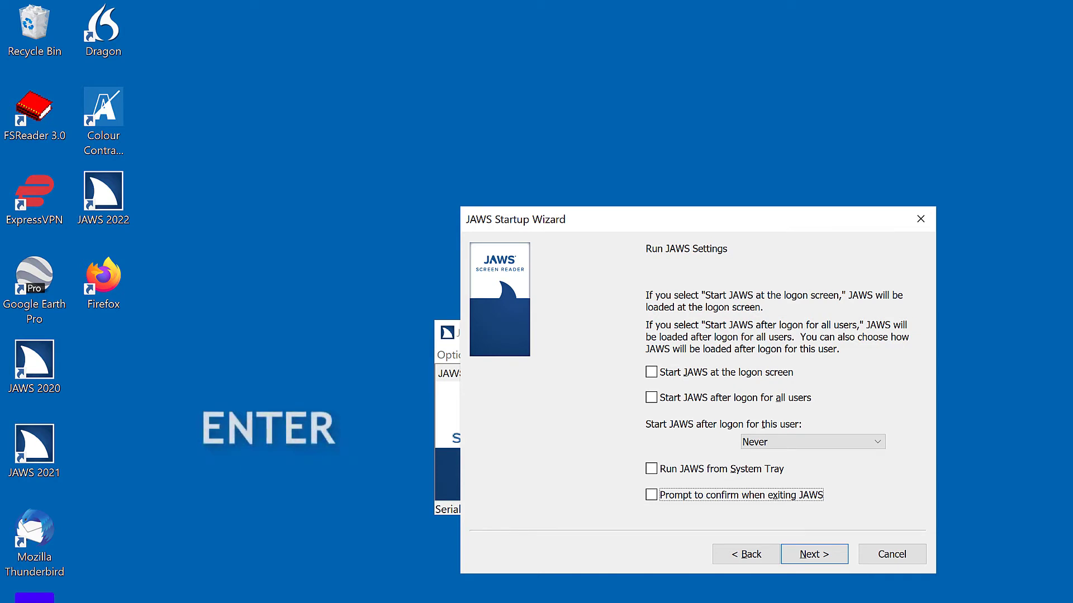
Step: Keep the common options, limit tutor messages to custom only, and set access keys Off
{"action": "key", "text": "Return"}
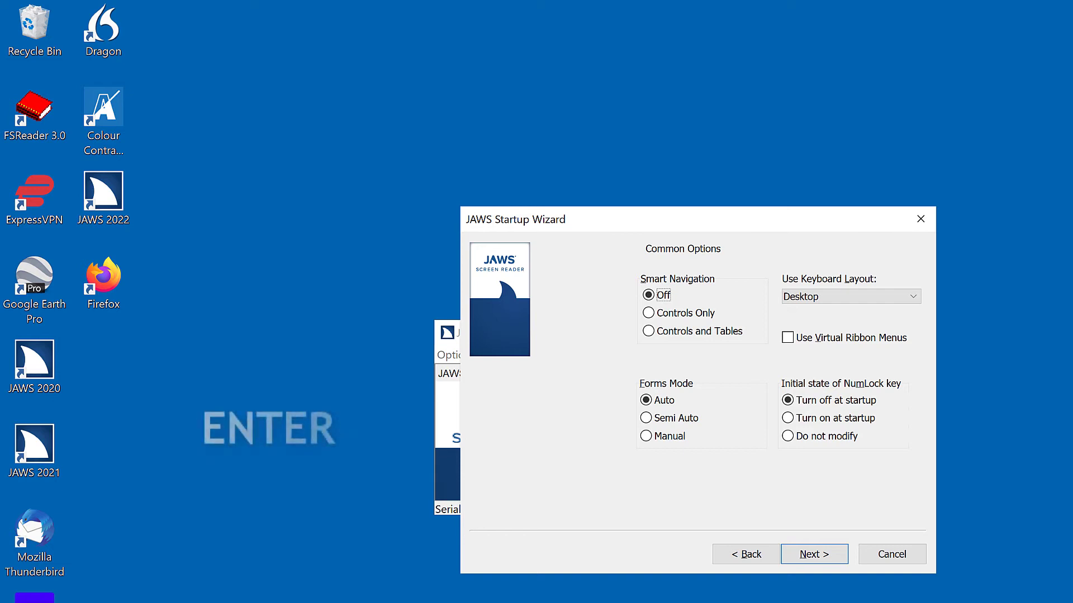
{"action": "key", "text": "Return"}
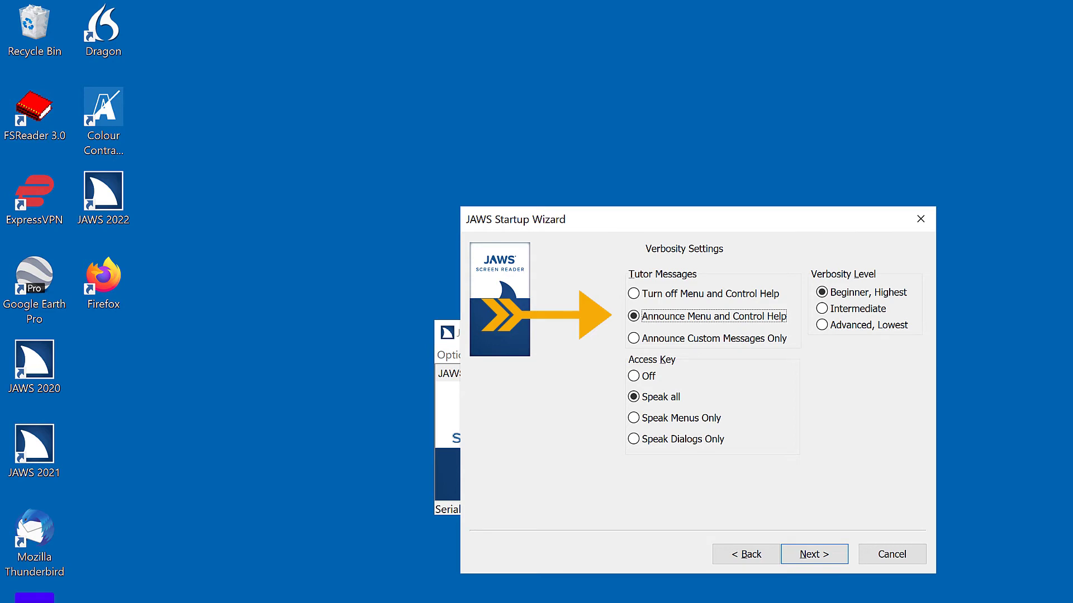
{"action": "key", "text": "Down"}
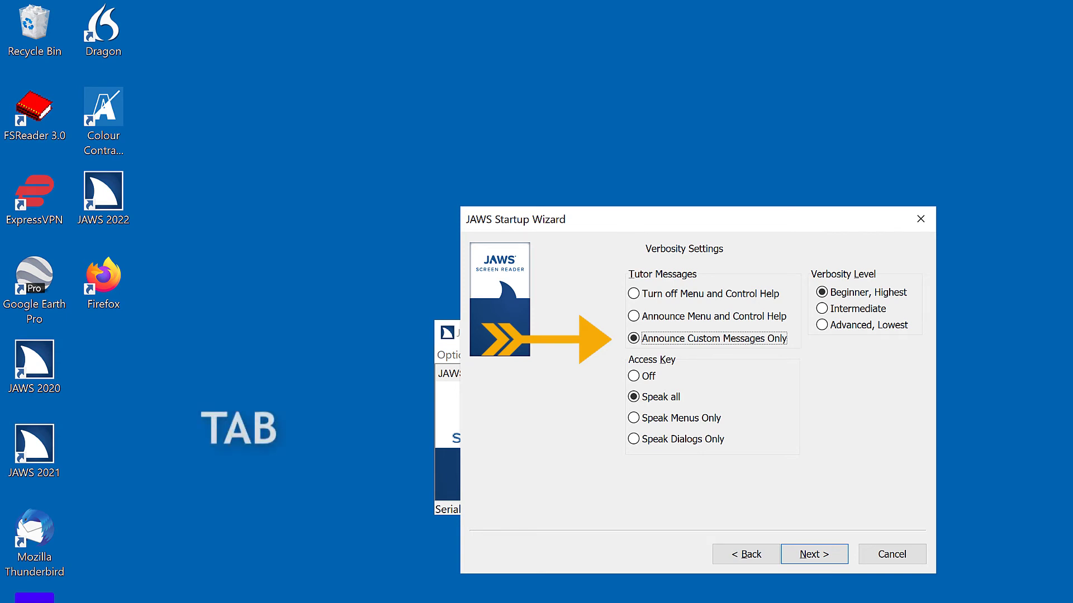
{"action": "key", "text": "Tab"}
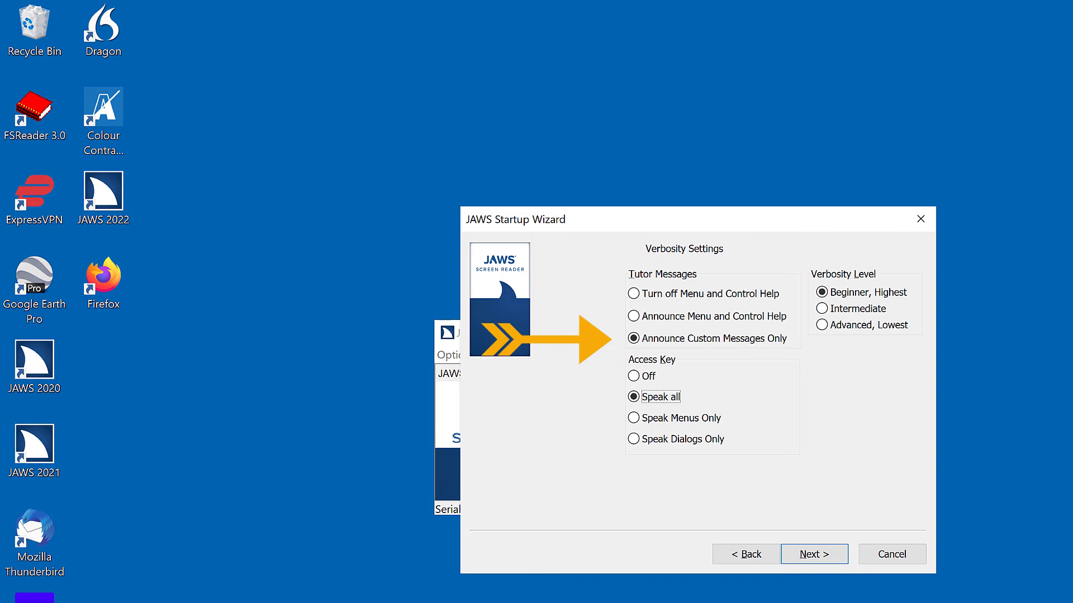
{"action": "key", "text": "Up"}
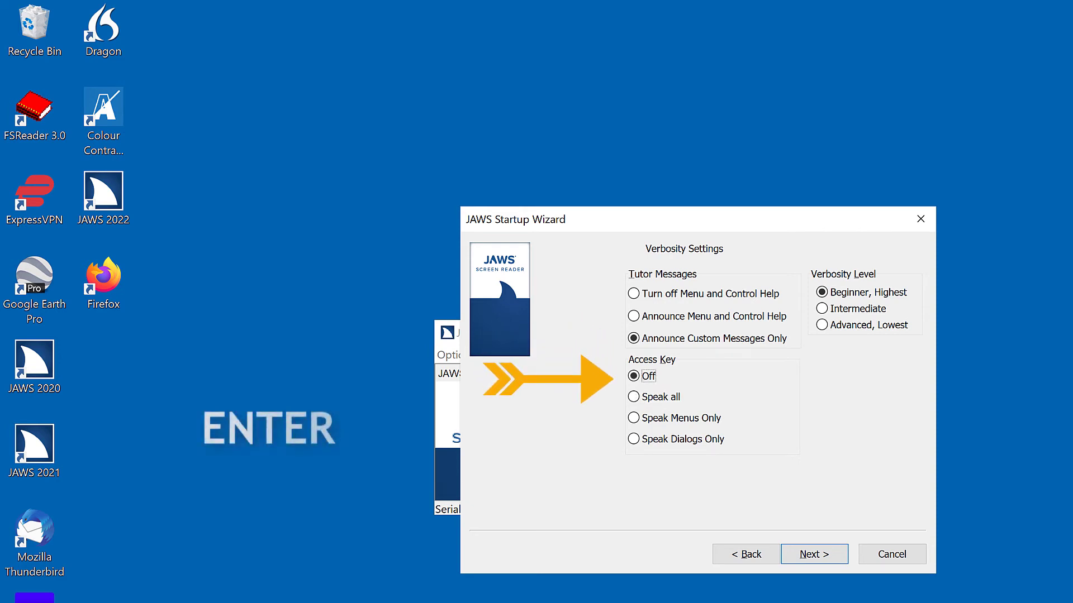
{"action": "key", "text": "Return"}
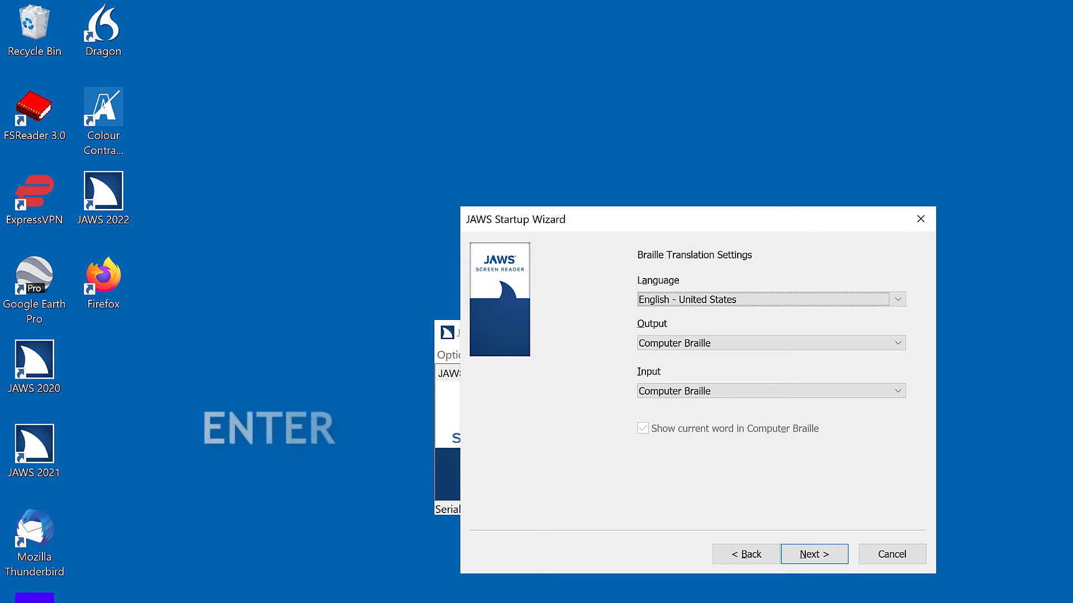
Step: Accept the braille pages, finish the wizard, and approve the Yes elevation prompt
{"action": "key", "text": "Return"}
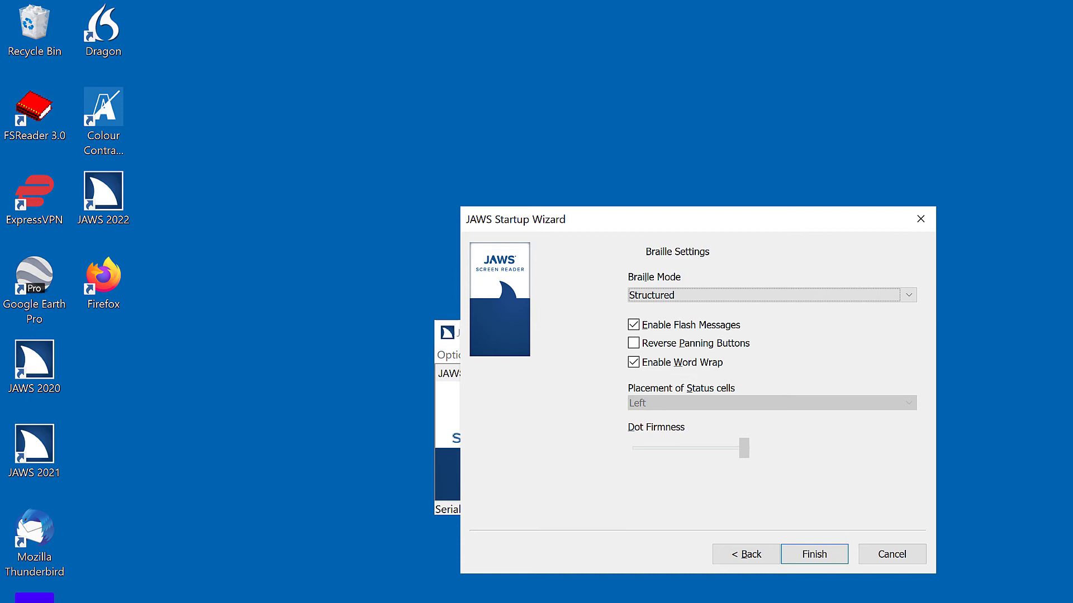
{"action": "key", "text": "Return"}
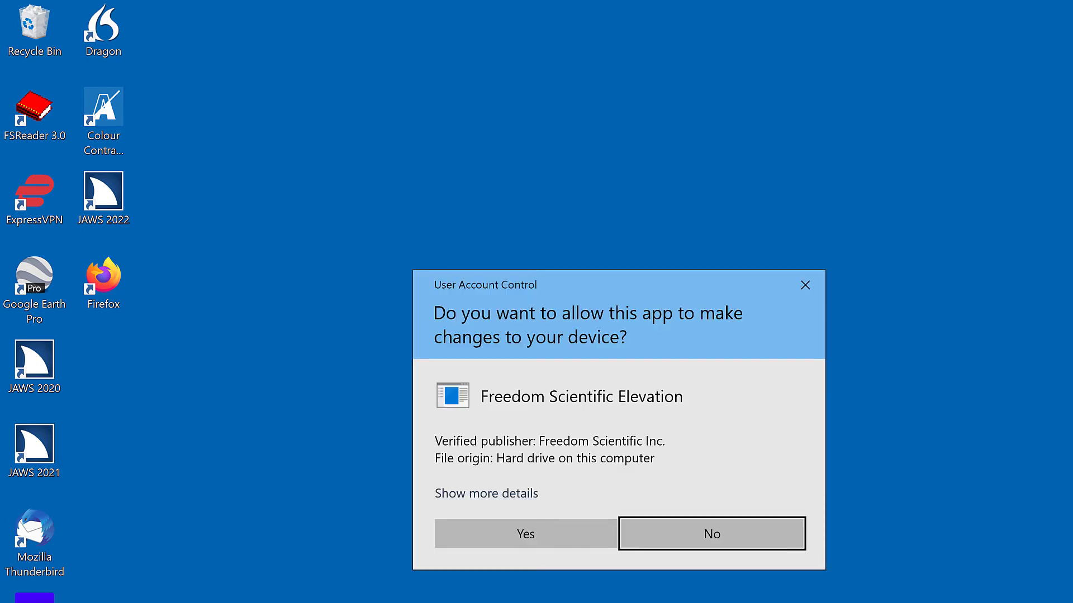
{"action": "key", "text": "Left"}
{"action": "key", "text": "Return"}
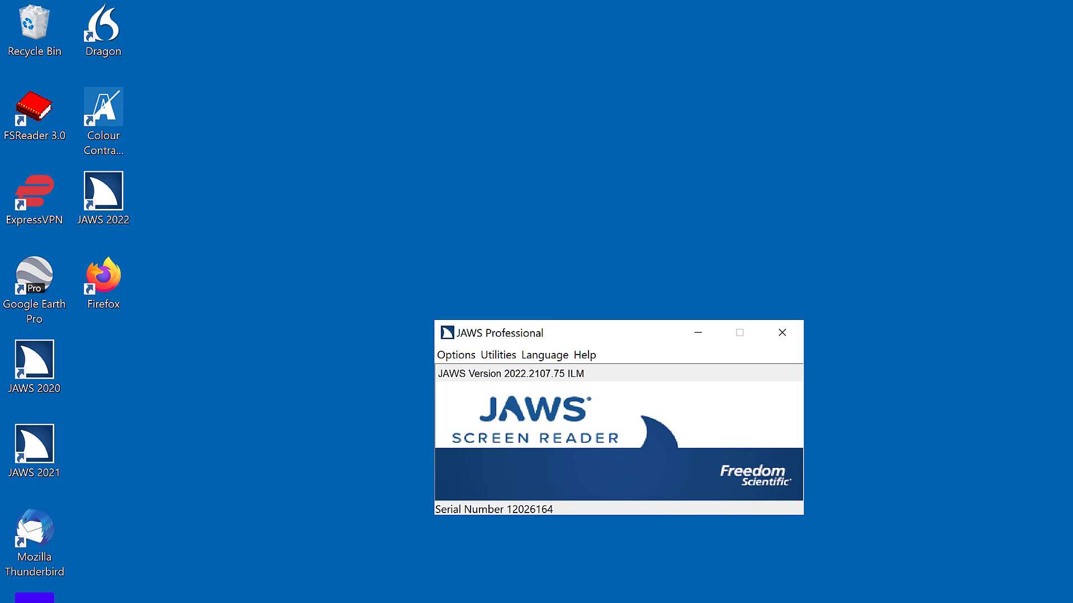
Step: Search the Start menu for 'jaws' and open the 'Utilities - JAWS 2022' result
{"action": "key", "text": "super"}
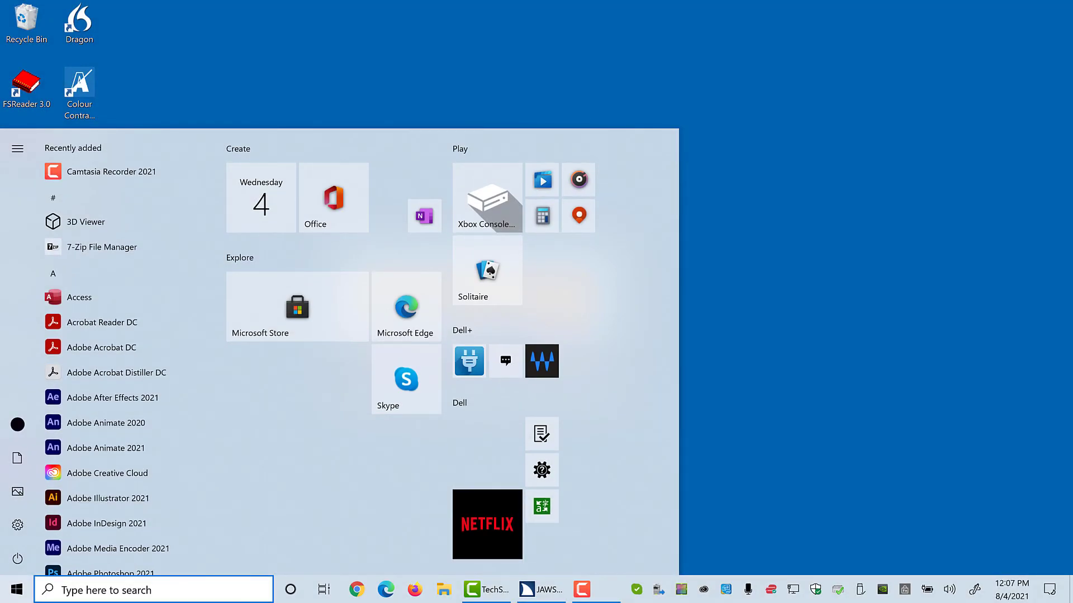
{"action": "type", "text": "jaws"}
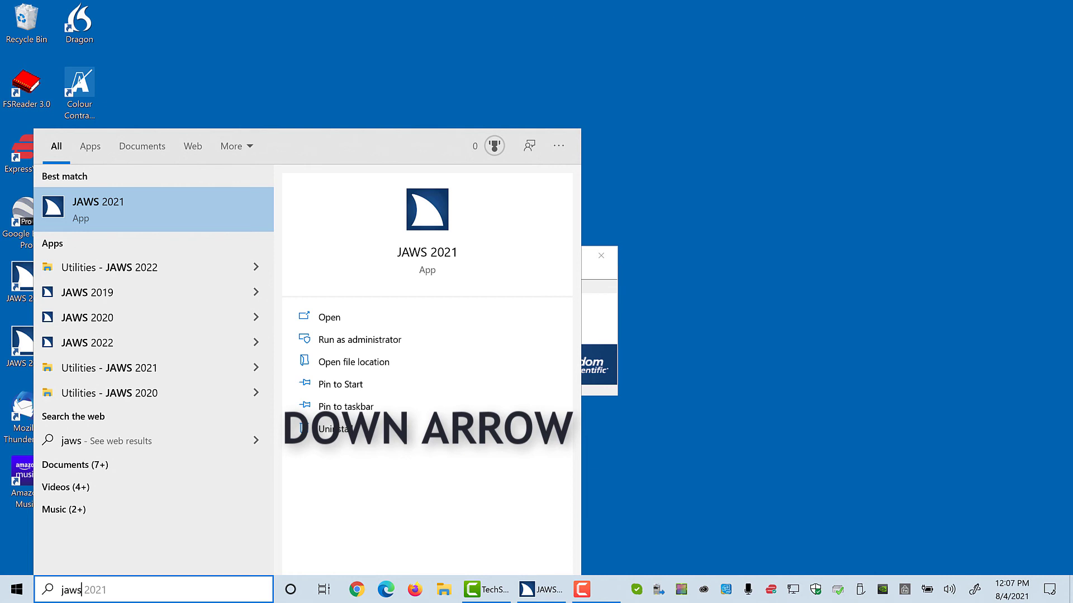
{"action": "key", "text": "Down"}
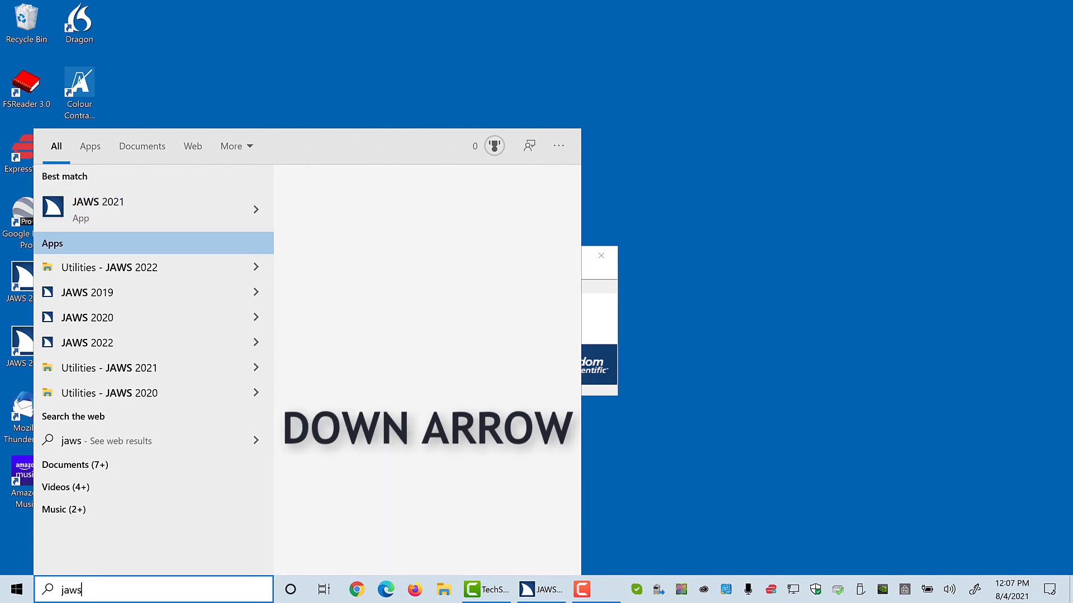
{"action": "key", "text": "Down"}
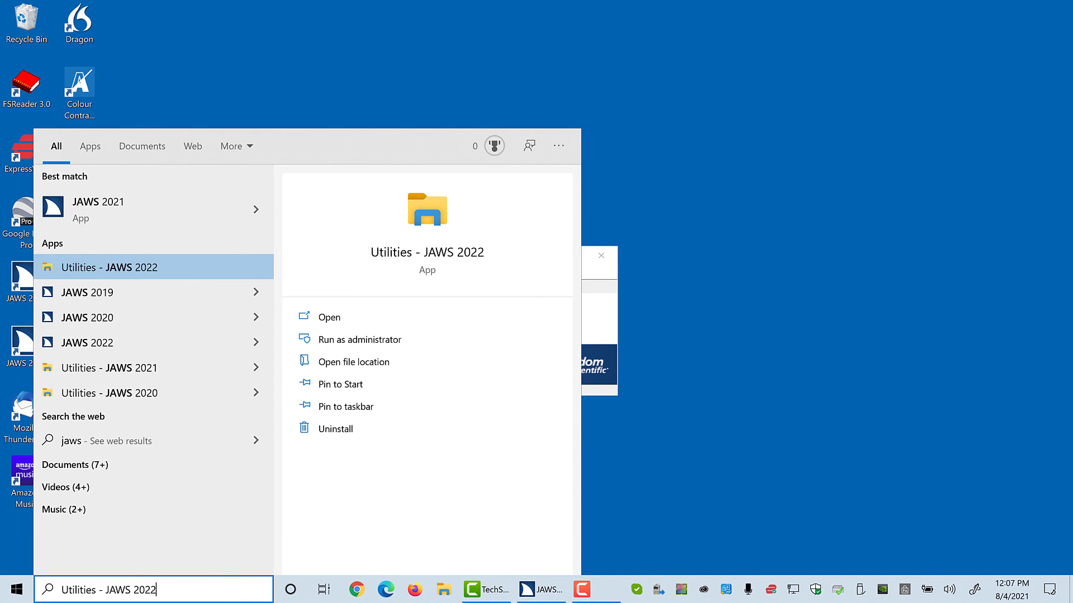
{"action": "key", "text": "Return"}
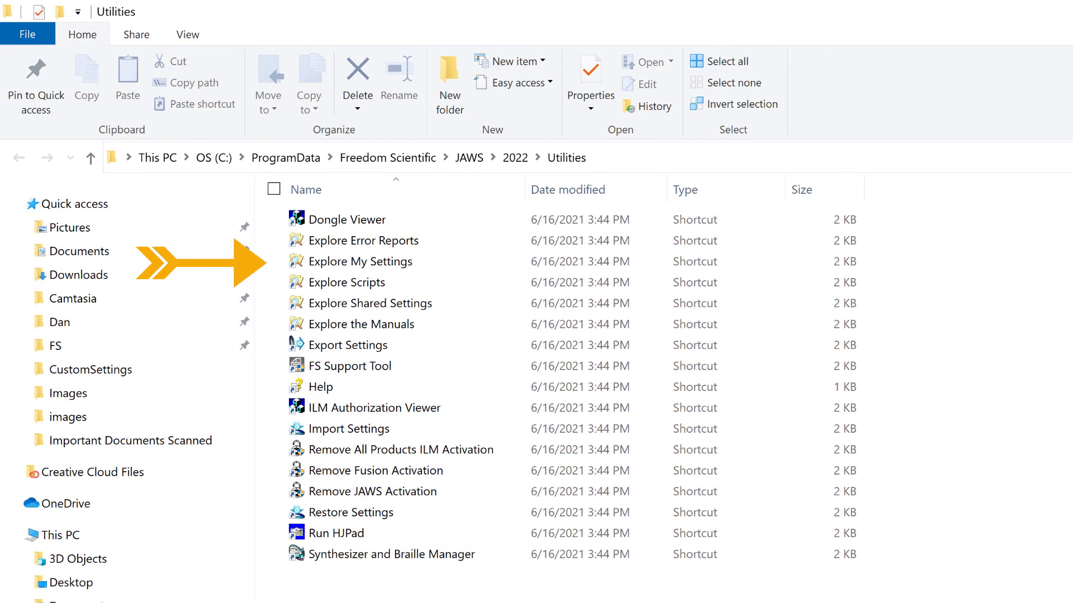
Step: Open Explore My Settings, select DEFAULT.JCF, then close the settings and Utilities windows
{"action": "left_click", "coordinate": [364, 241]}
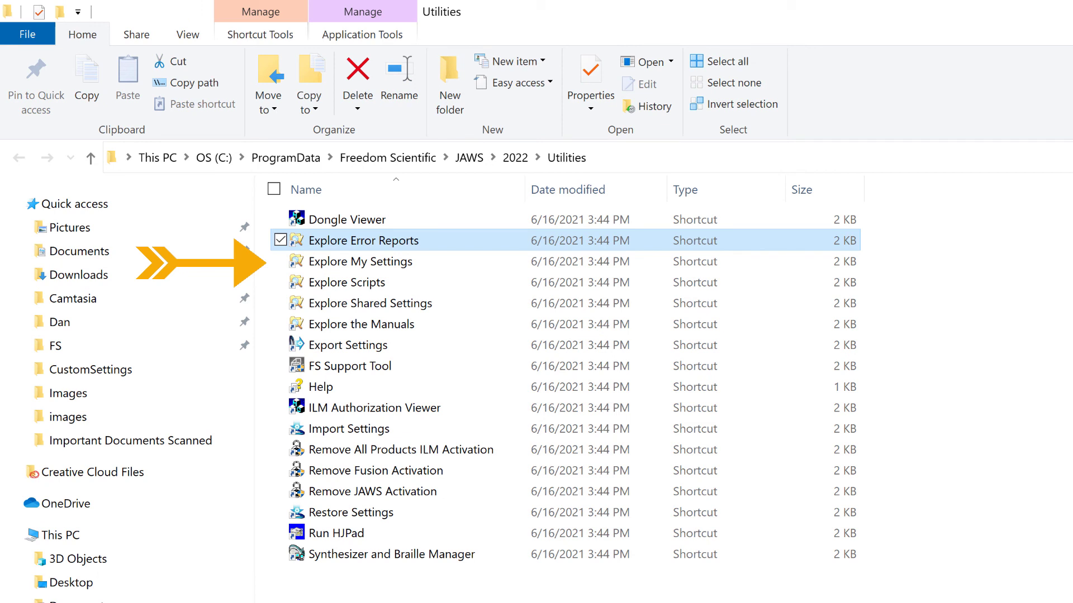
{"action": "left_click", "coordinate": [360, 262]}
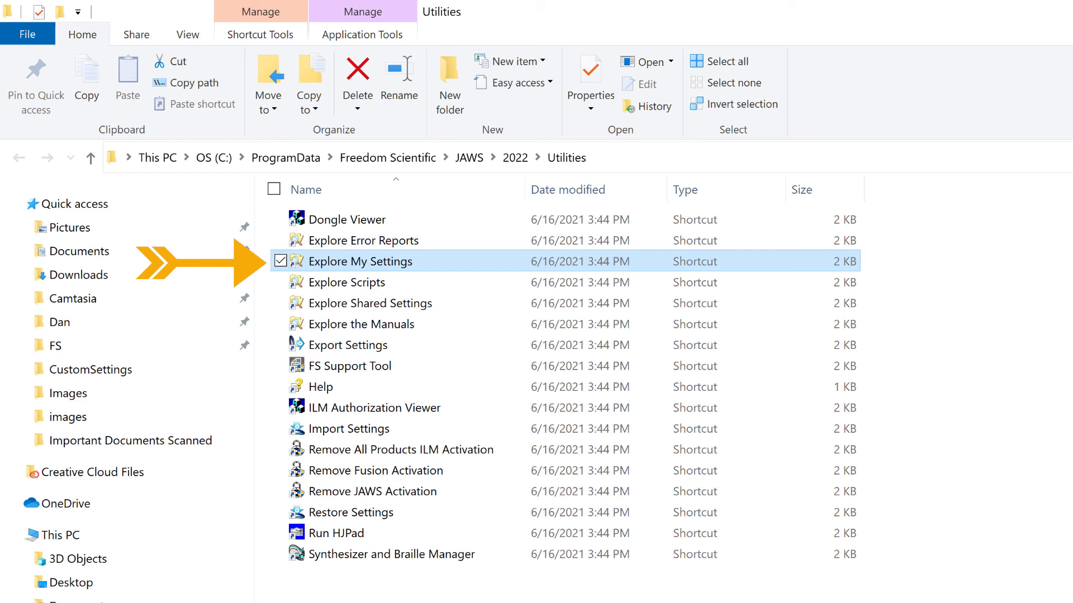
{"action": "key", "text": "Return"}
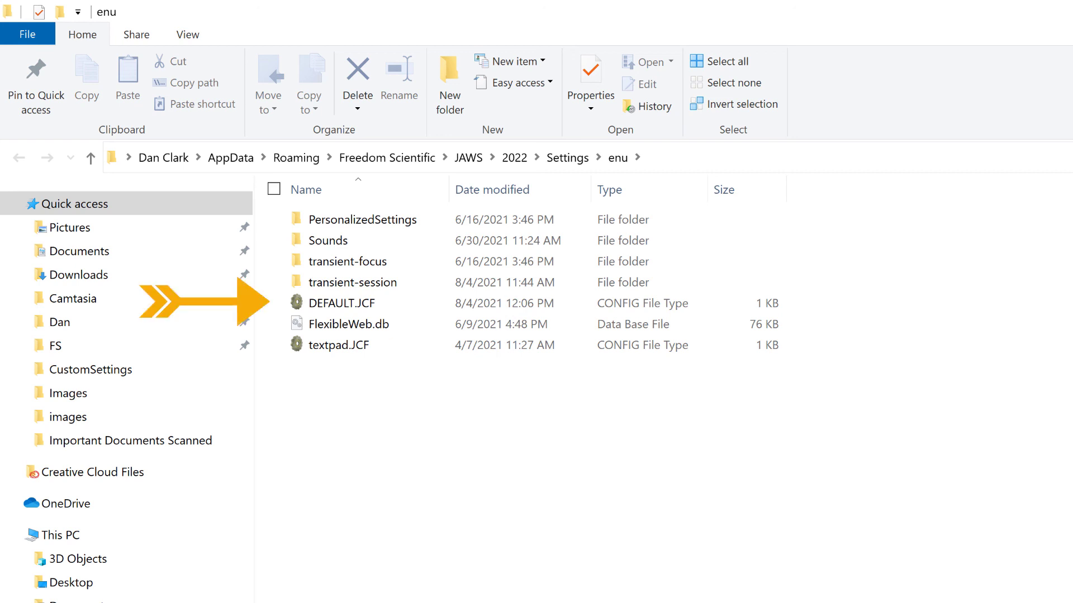
{"action": "left_click", "coordinate": [341, 303]}
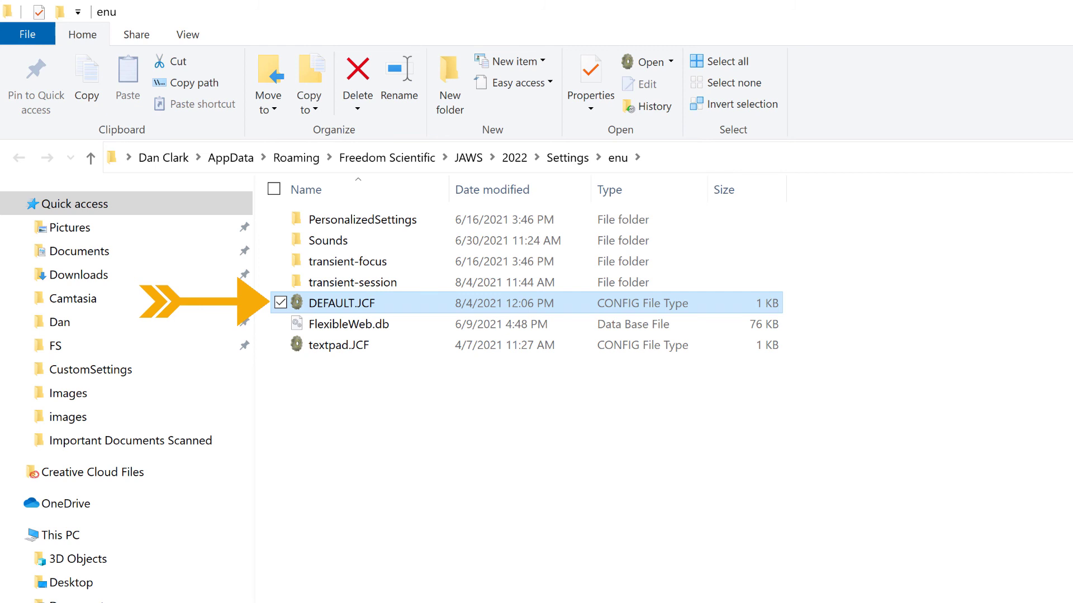
{"action": "key", "text": "alt+F4"}
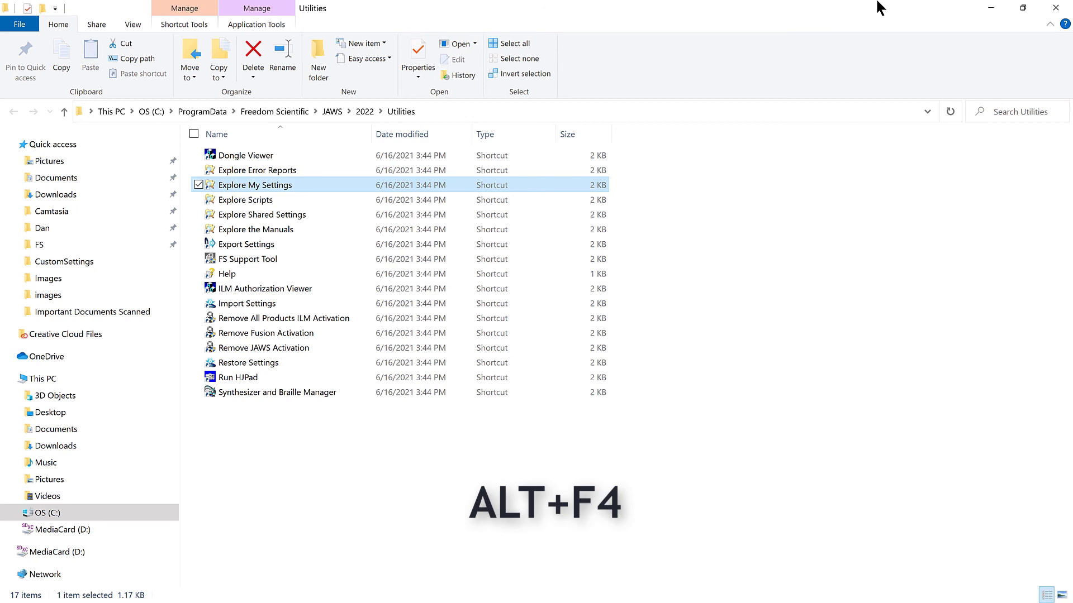
{"action": "key", "text": "alt+F4"}
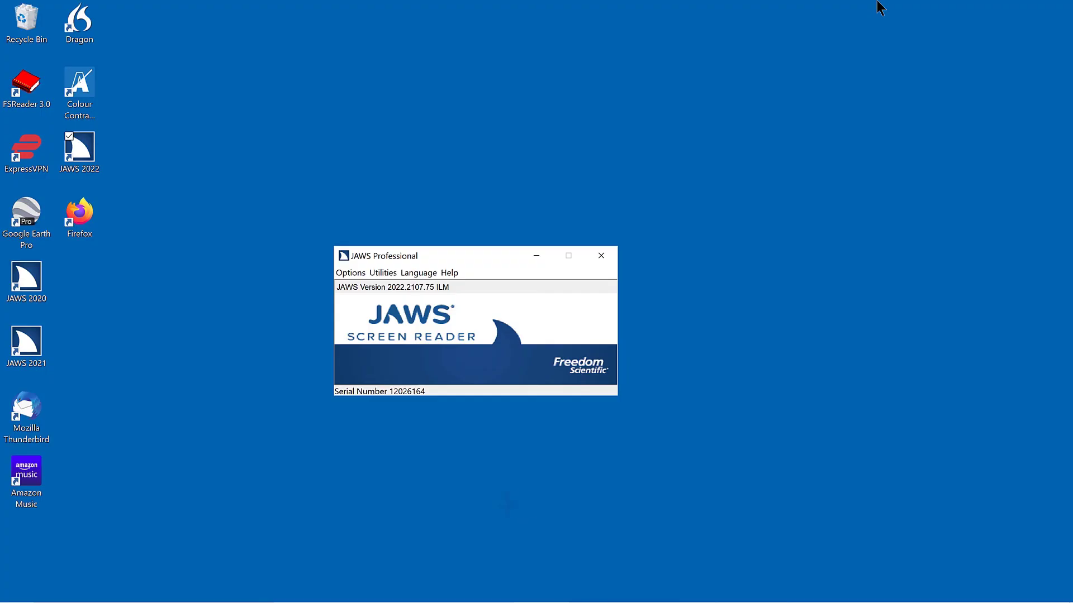